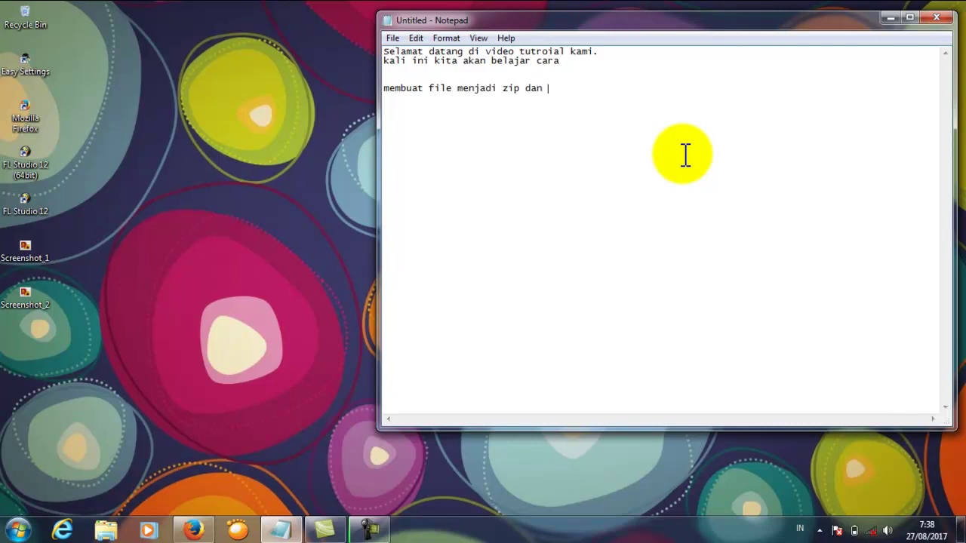
Step: Write the Notepad intro on password-protecting files, ending with a like, subscribe and share request
type("emberikan password/kata sandi pada file ")
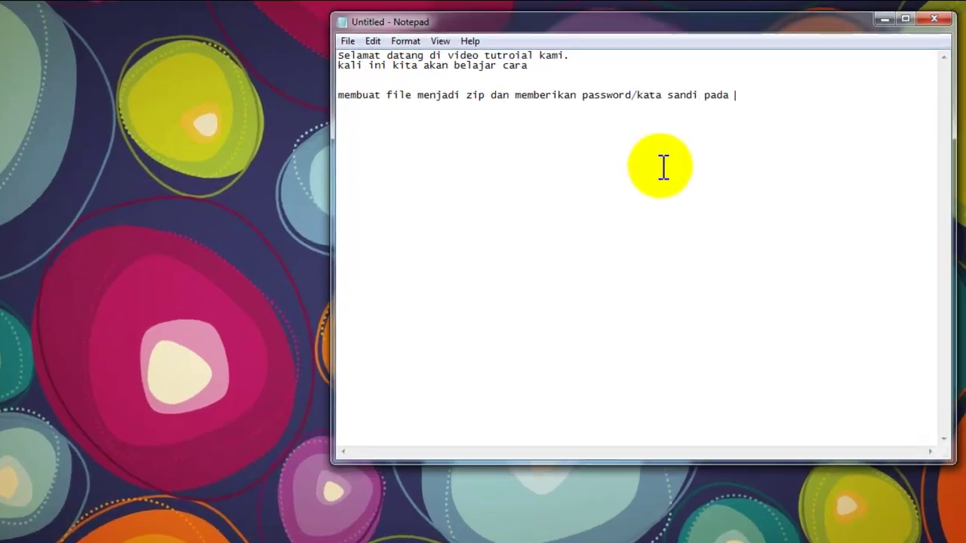
type("tersebut")
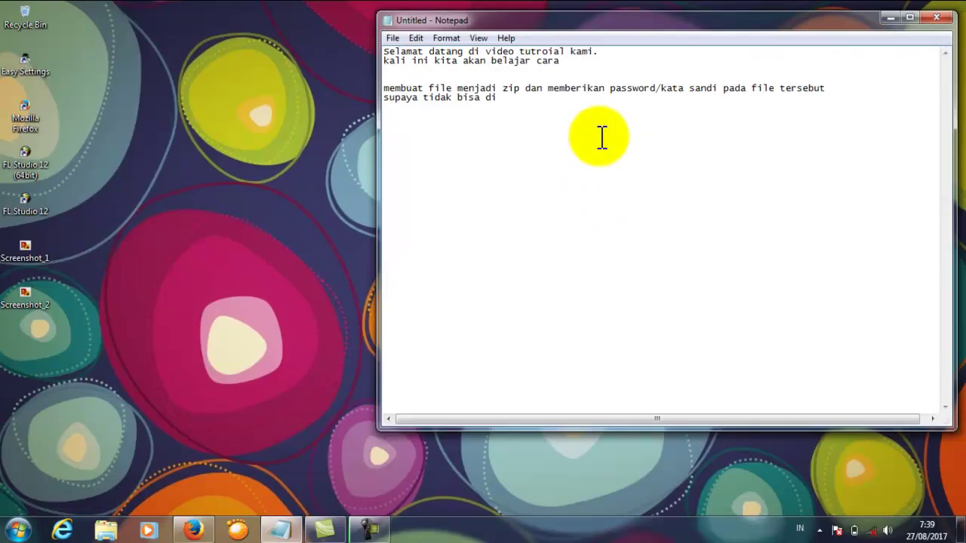
type("buka oleh")
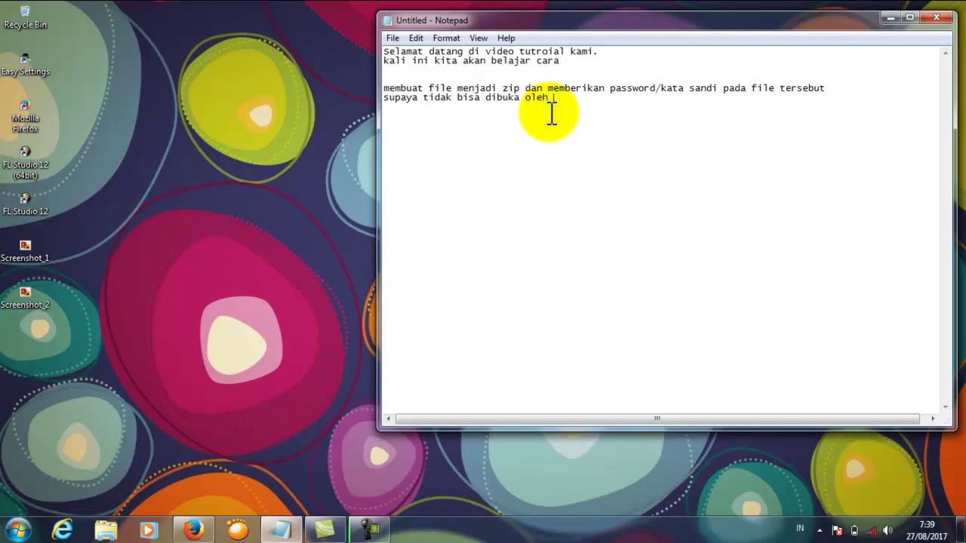
type(" orang lain tanpa sepengetahuan kita,")
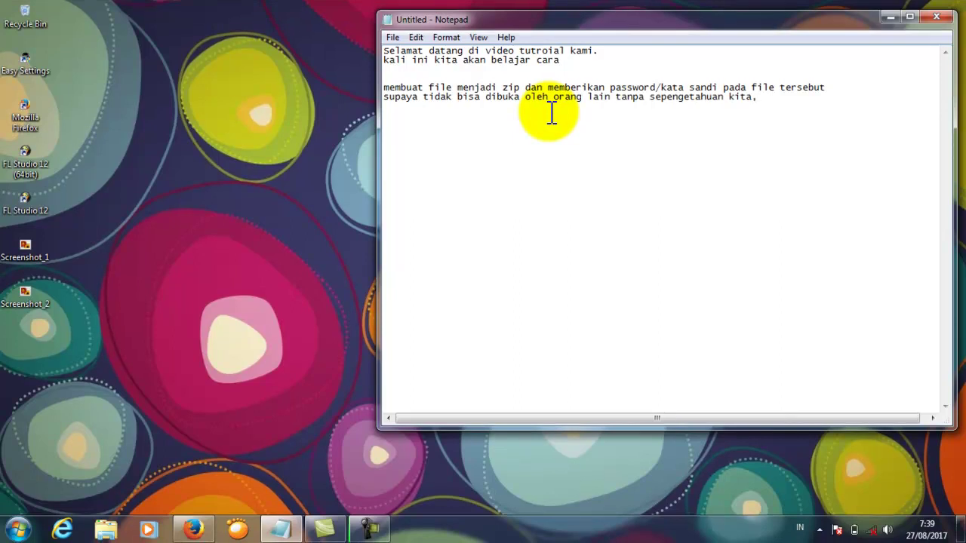
type("cekidot :D")
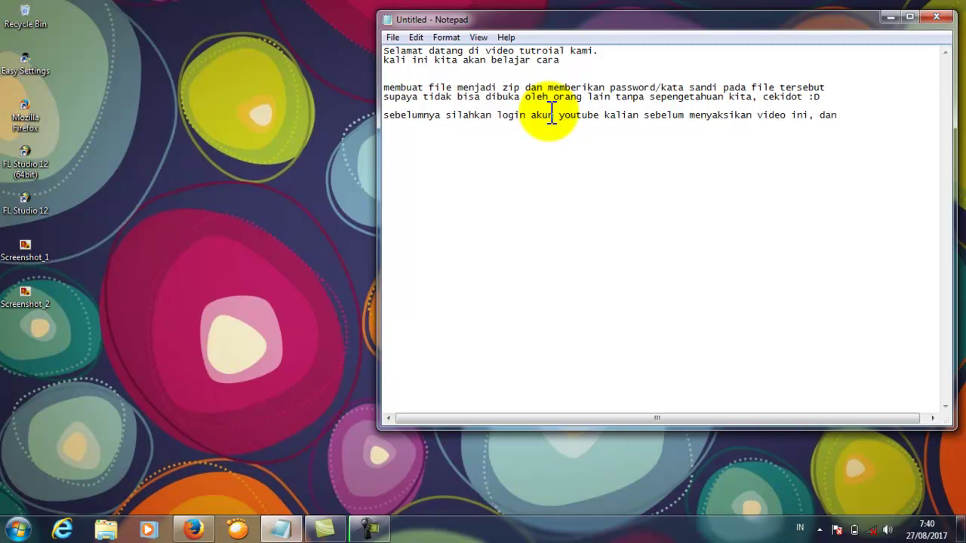
type("kasih like subscribe")
key("Return")
type("bagikan keteman")
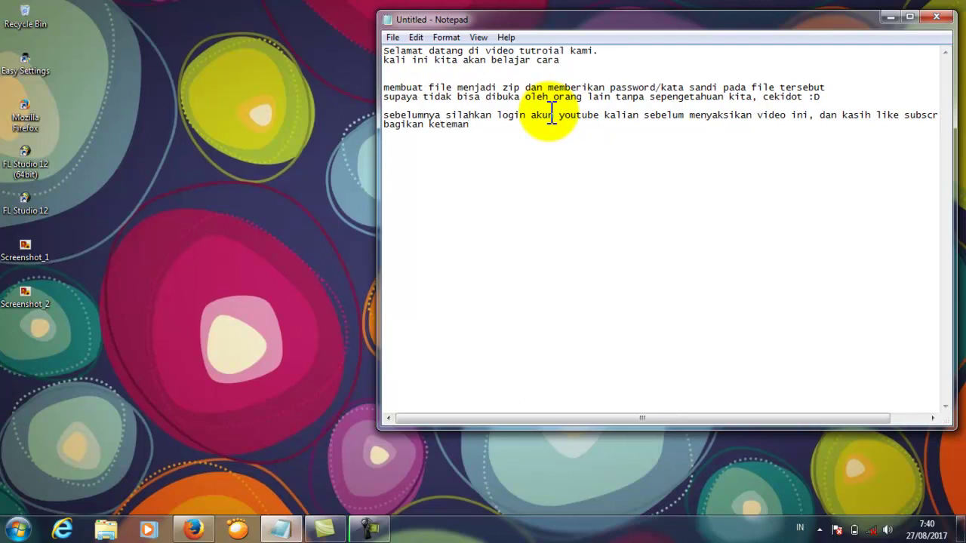
type(" yang lain :D")
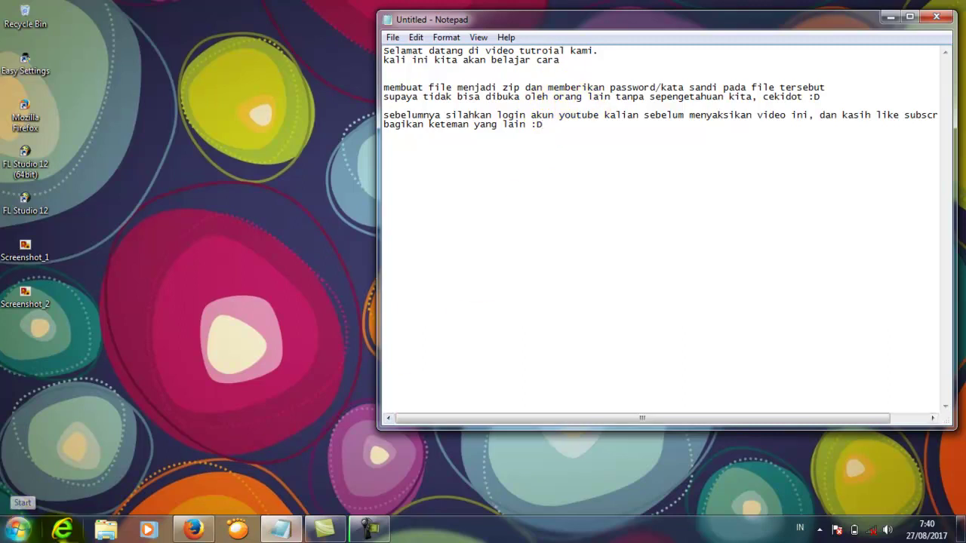
Step: Show the seven PNGs in D:\New folder and note 'jadikan satu menjadi sebuah zip' in Notepad
left_click(105, 530)
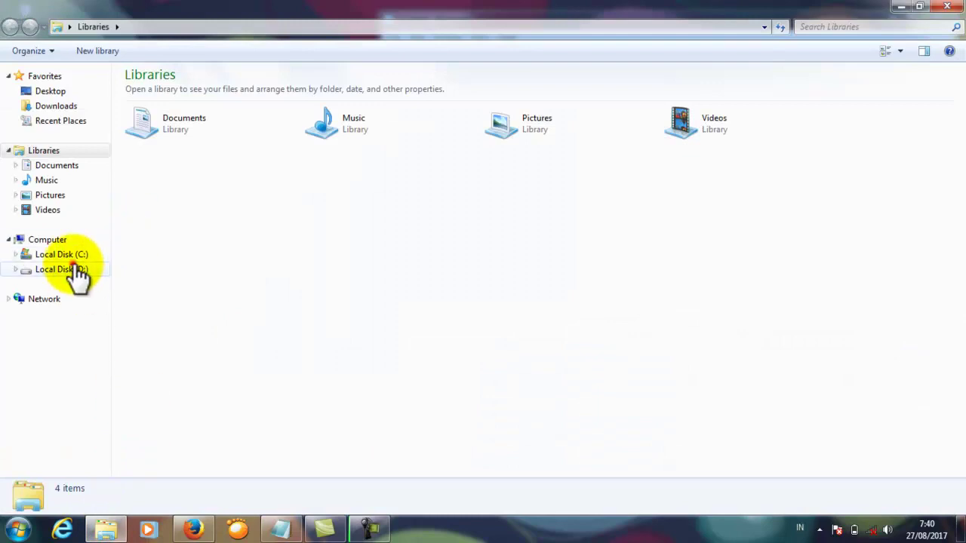
left_click(74, 270)
left_click(239, 179)
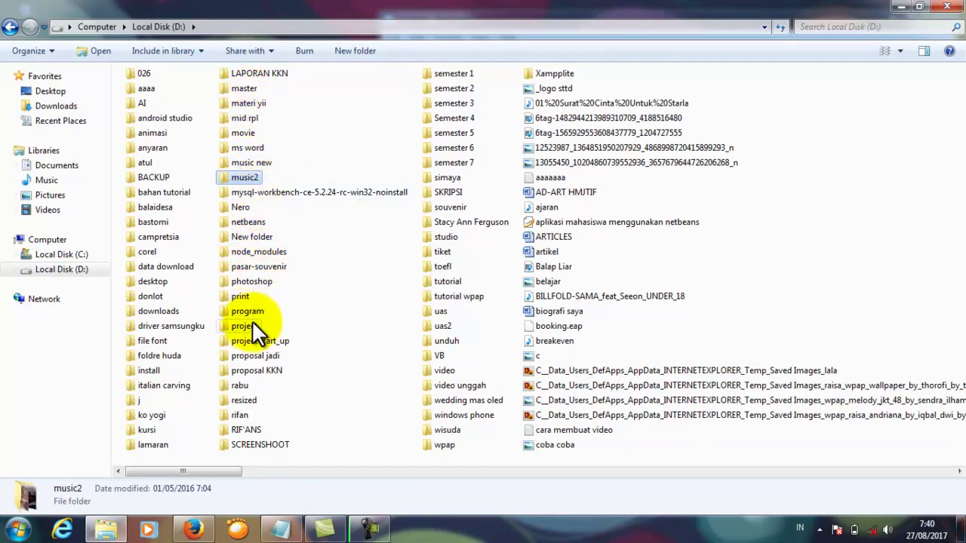
left_click(228, 237)
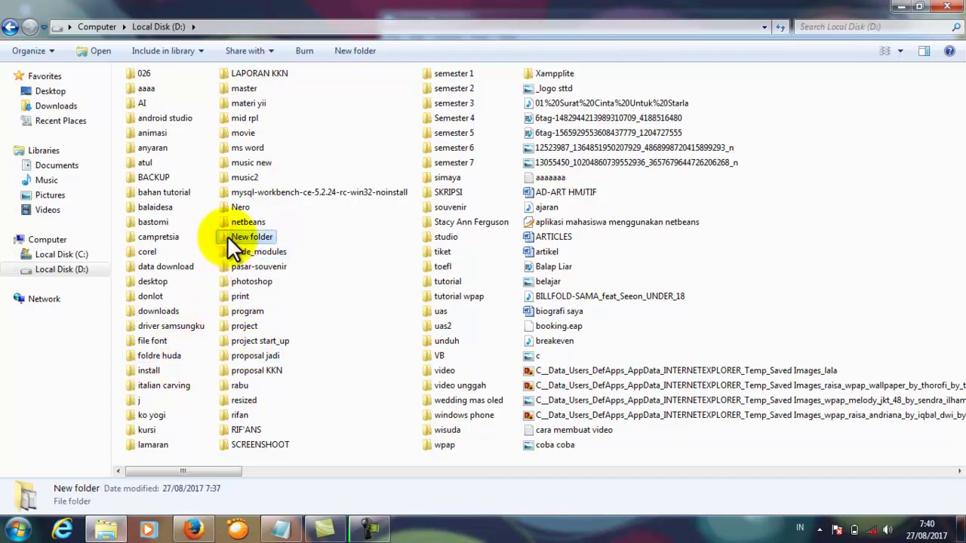
double_click(228, 240)
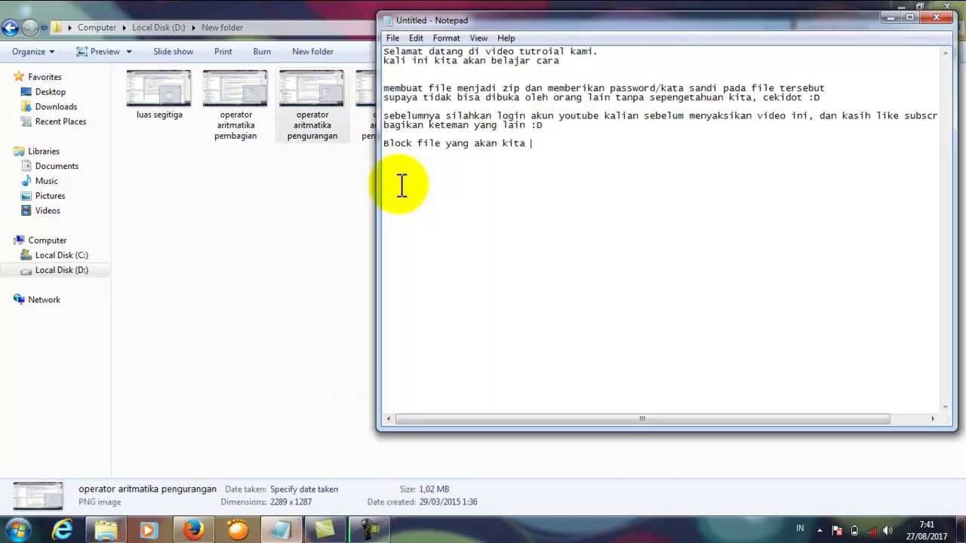
type("jadikan satu menjadi s")
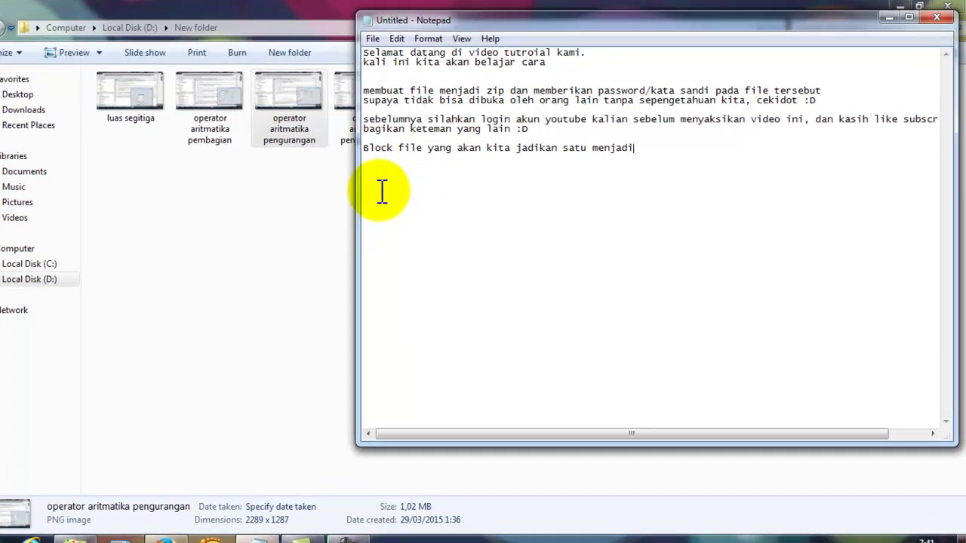
type("ebuah ")
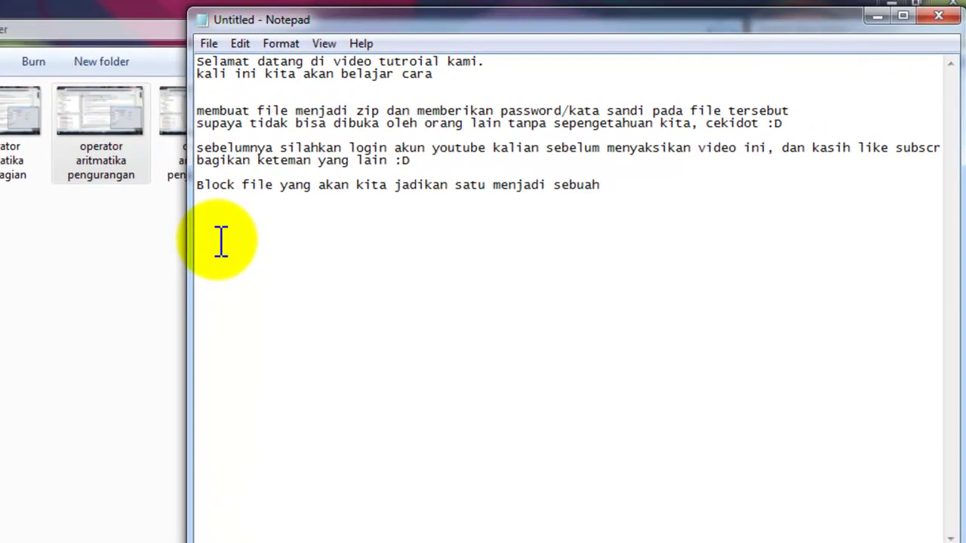
type("zip")
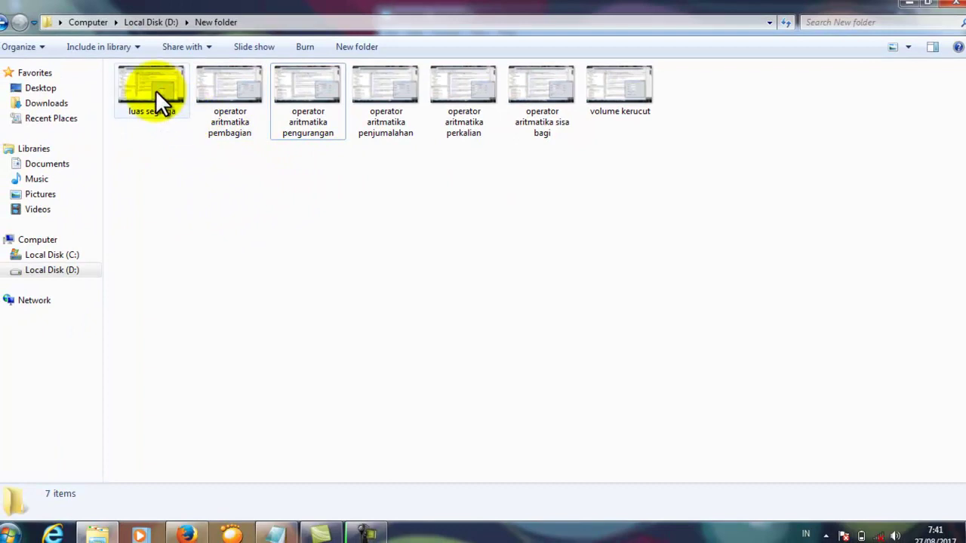
Step: Select all seven screenshots and add the Notepad line 'klik kanan, dan pilih add to archive'
key("ctrl+a")
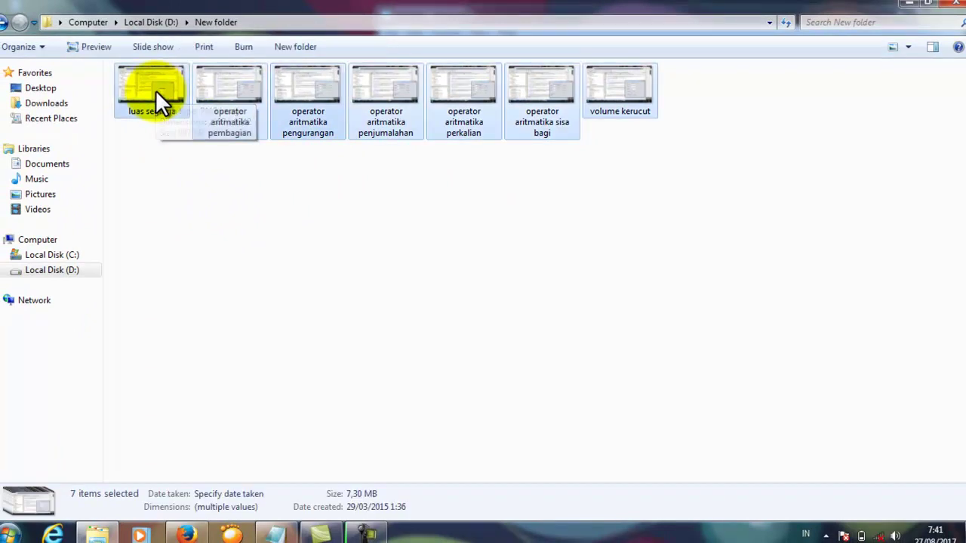
right_click(134, 107)
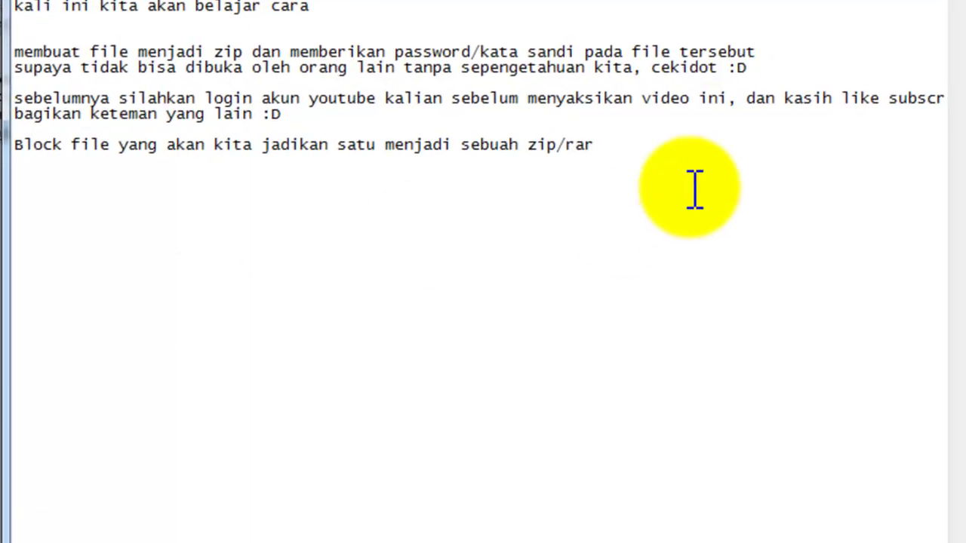
left_click(639, 150)
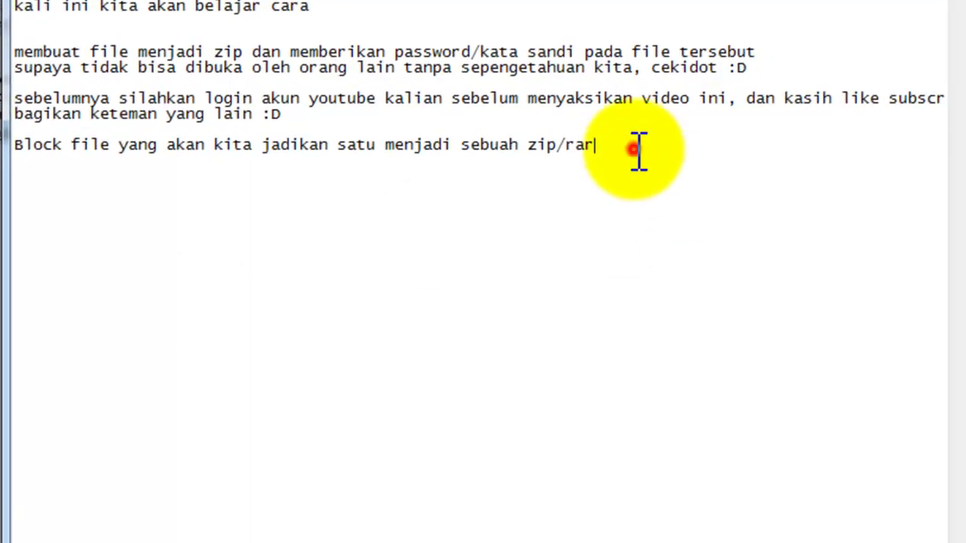
key("Return")
type("klik kana")
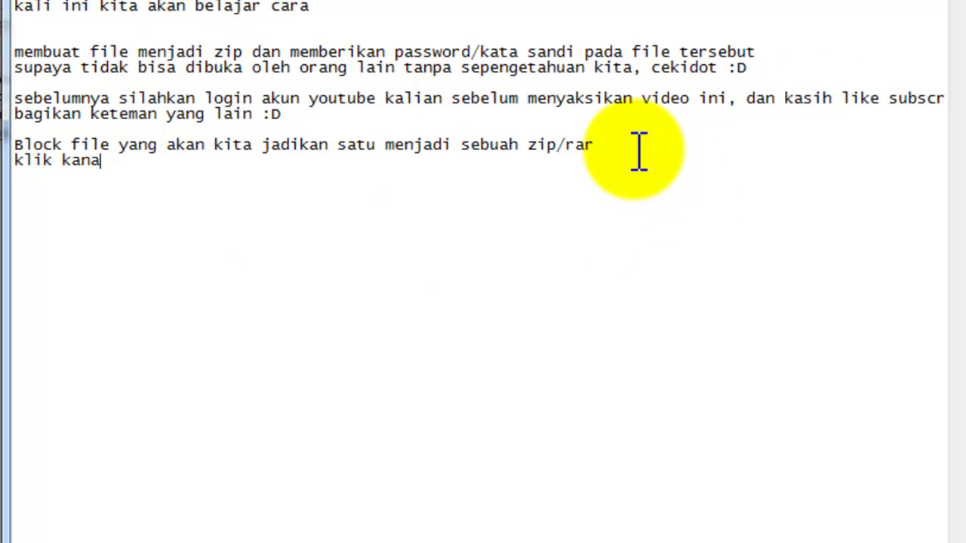
type("n, dan pilih")
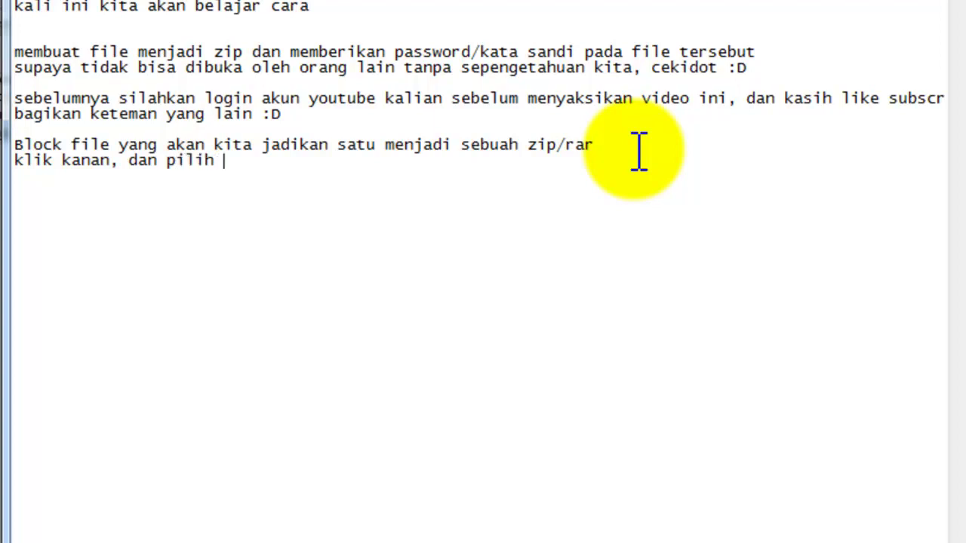
type("add to archi")
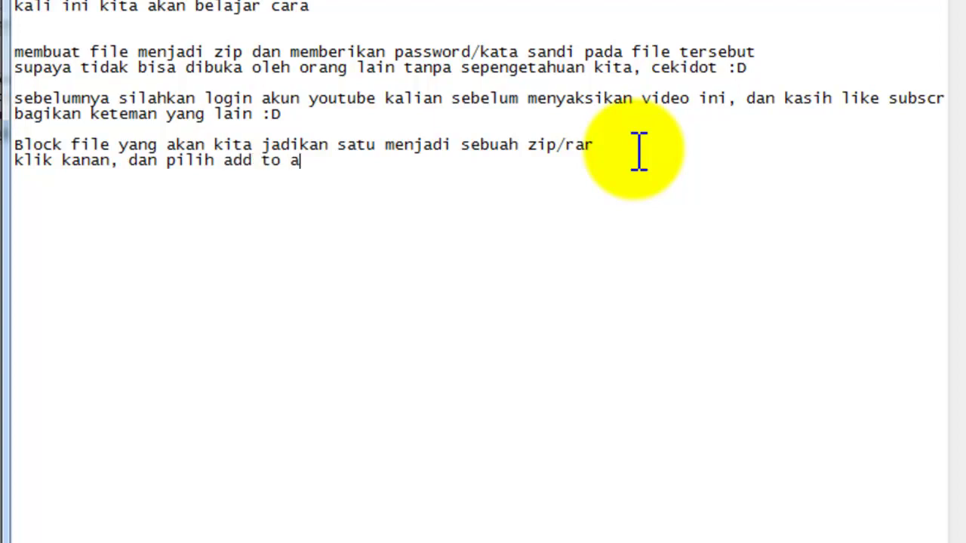
type("ve")
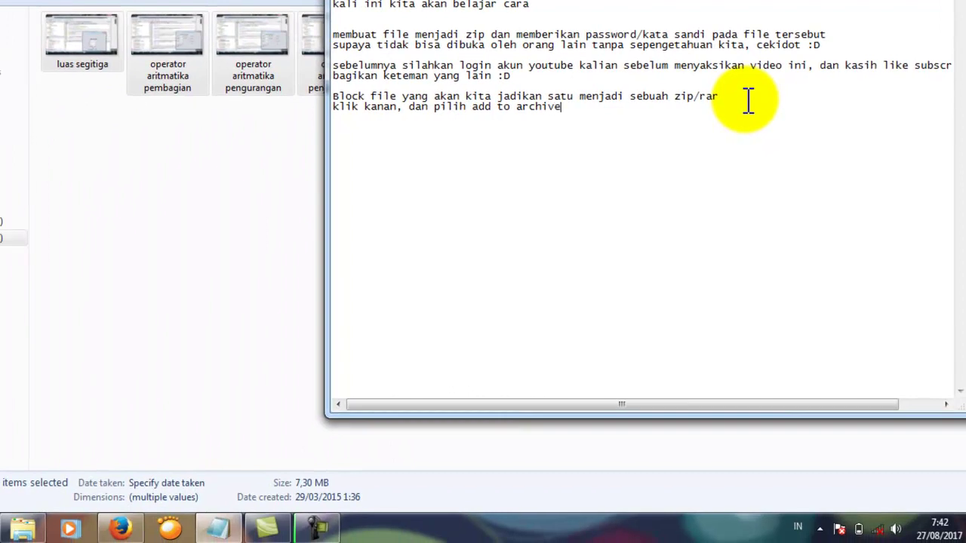
Step: Start a new archive of the selected screenshots named aan with ZIP format chosen
right_click(264, 33)
left_click(317, 162)
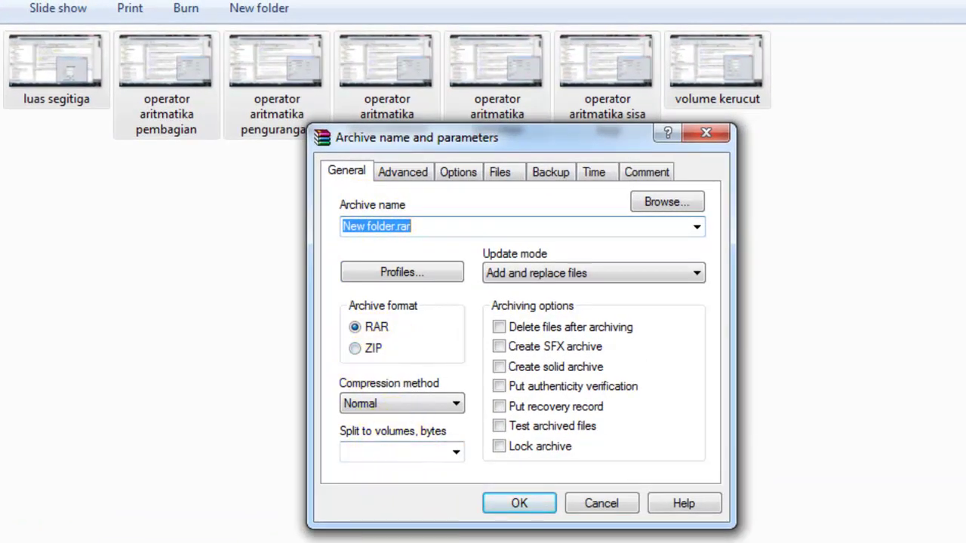
type("aan")
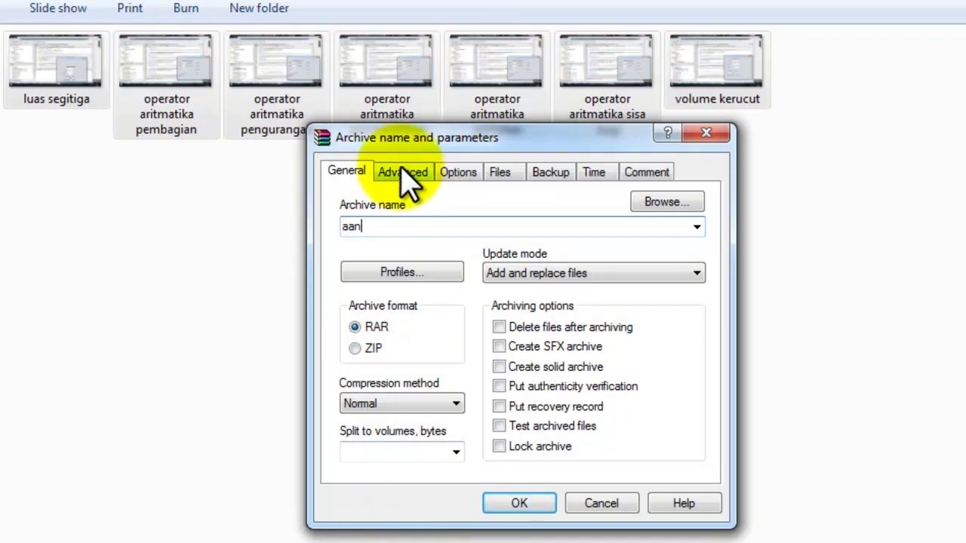
left_click(355, 348)
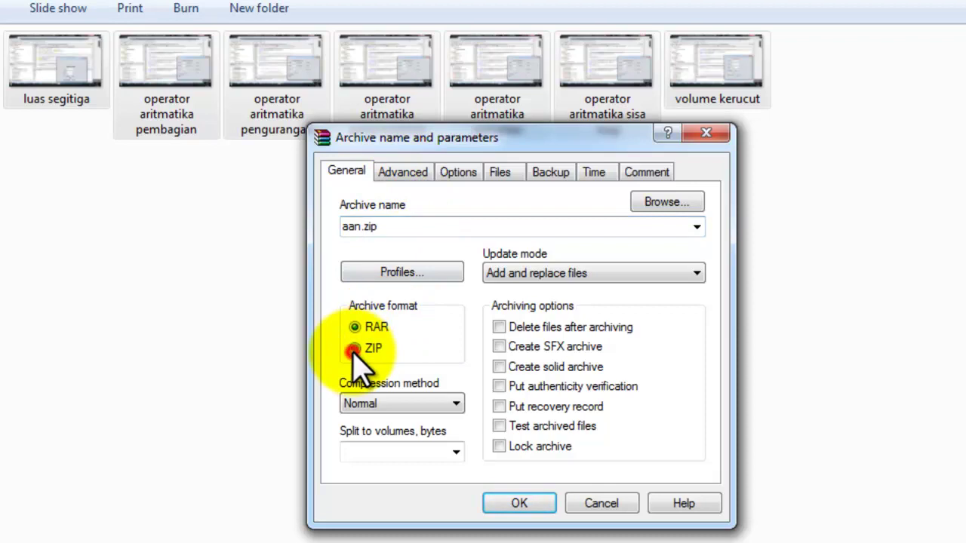
left_click(353, 327)
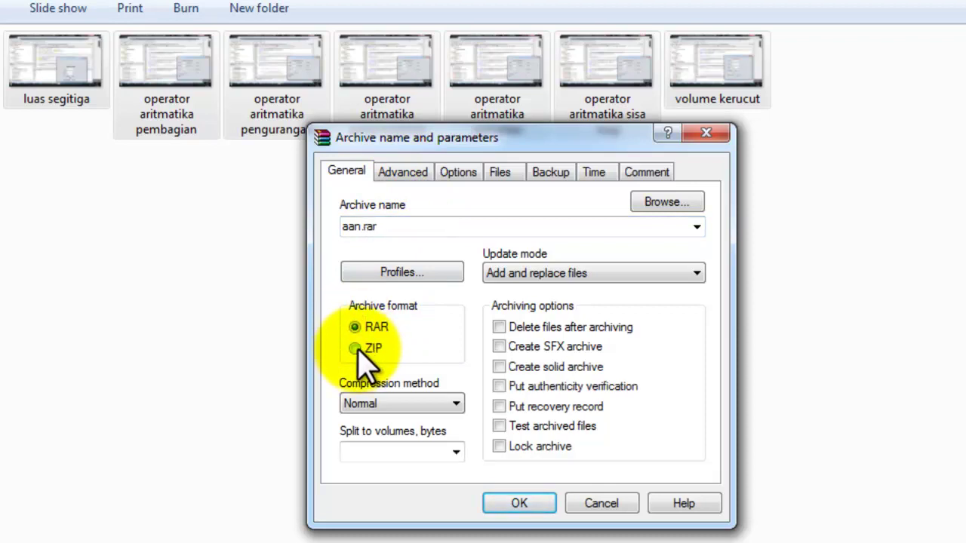
left_click(355, 348)
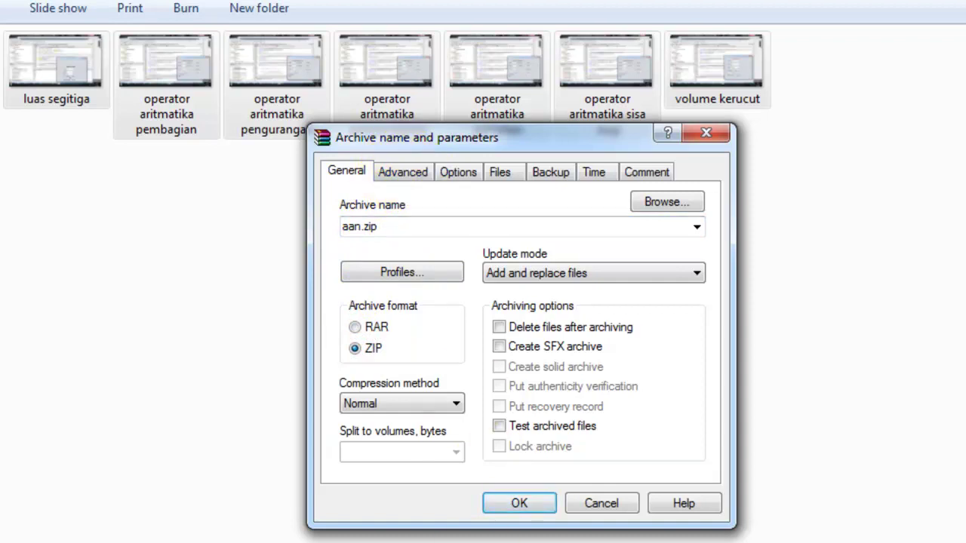
Step: Add the Notepad note 'ganti nama file nya, kemudian klik tab advance' after a blank line
key("alt+Tab")
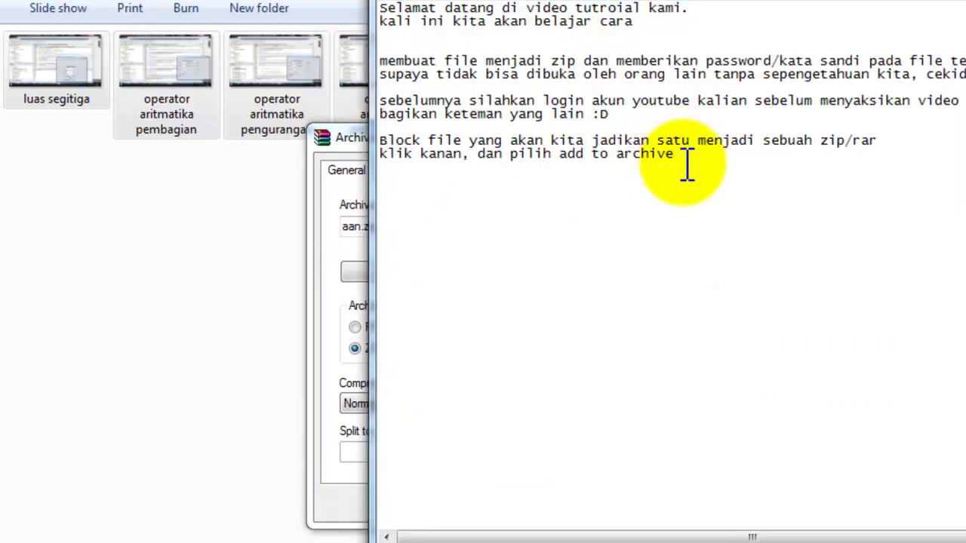
key("Return")
key("Return")
type("ganti nama file nya, kemudian ")
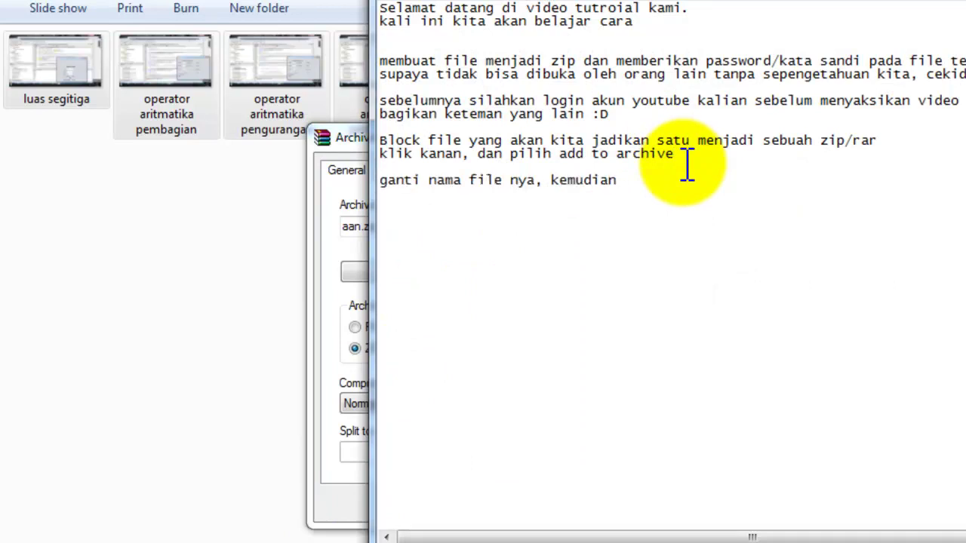
type("klik tab advance")
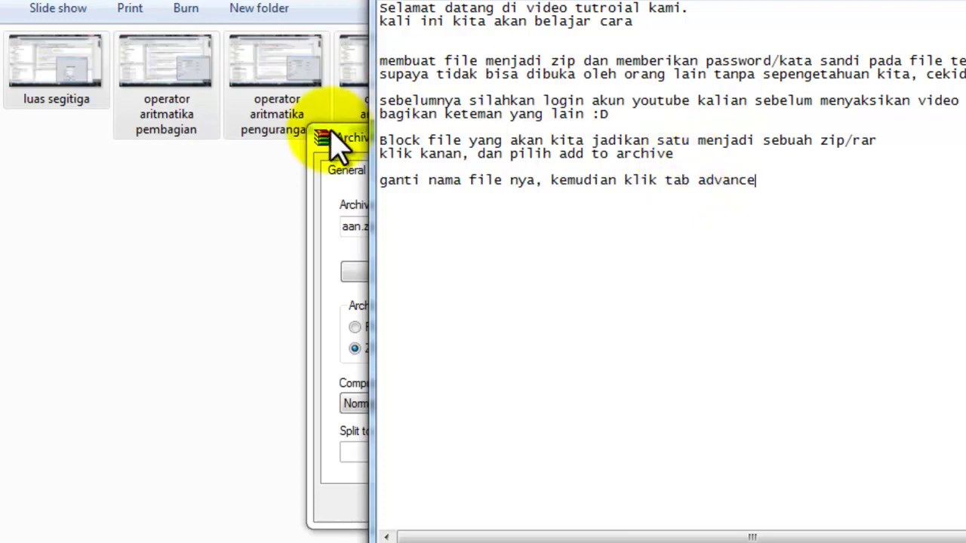
Step: Go to the archive dialog's Advanced tab and choose Set password
left_click(323, 138)
left_click(465, 140)
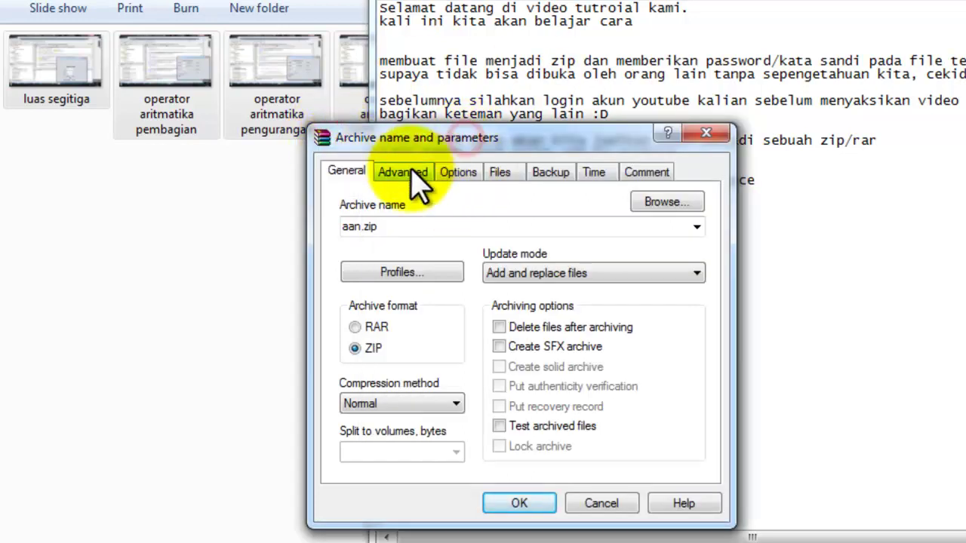
left_click(400, 173)
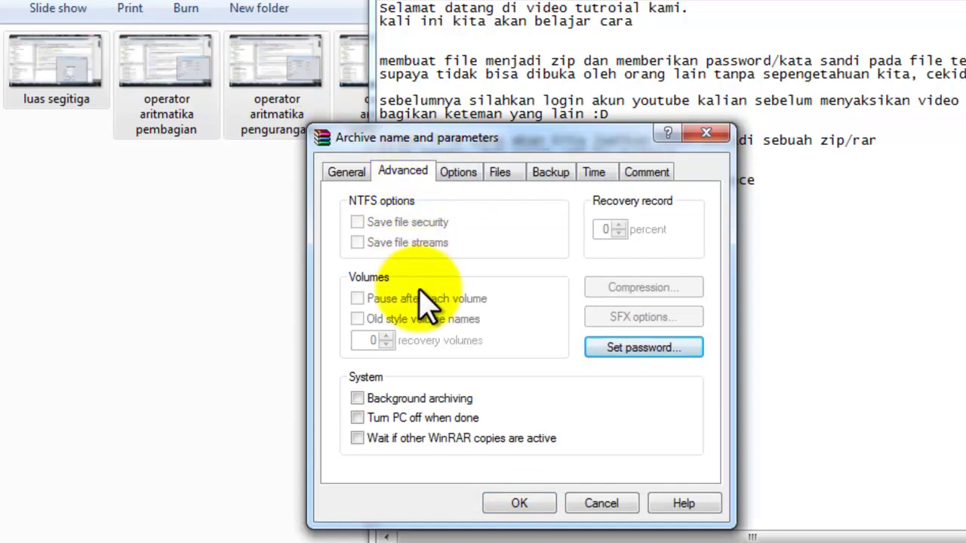
left_click(637, 351)
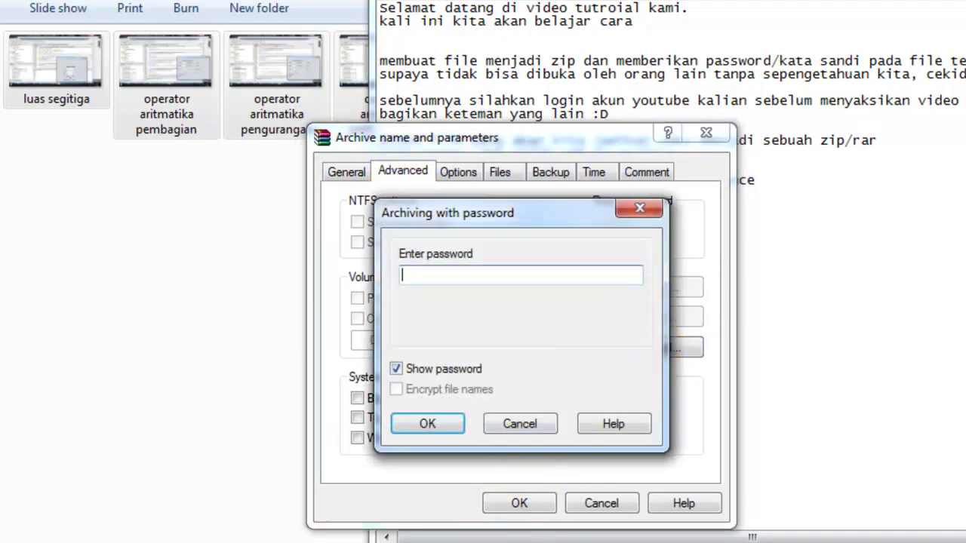
Step: Add Notepad lines on entering the password and warning a forgotten password locks the file
key("alt+Tab")
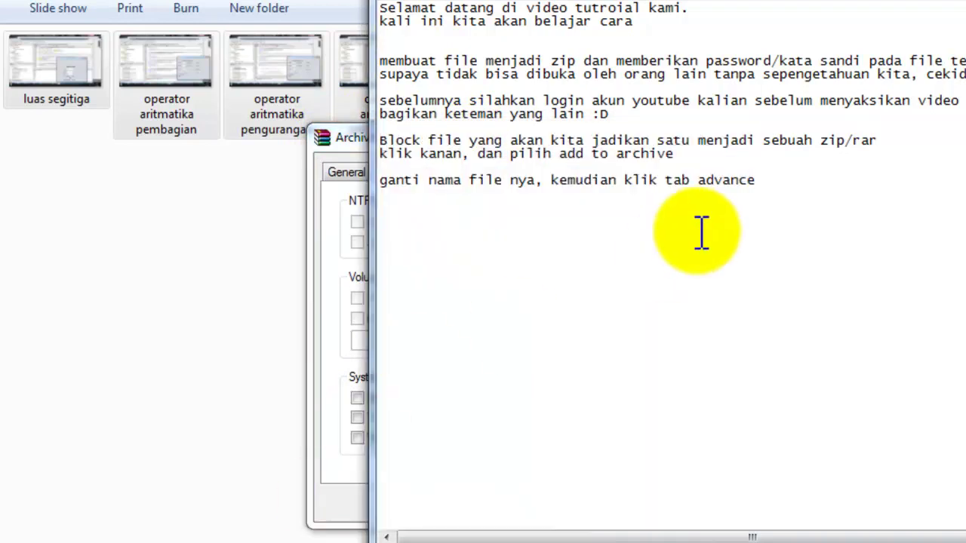
type("set password, lalu masukkan password")
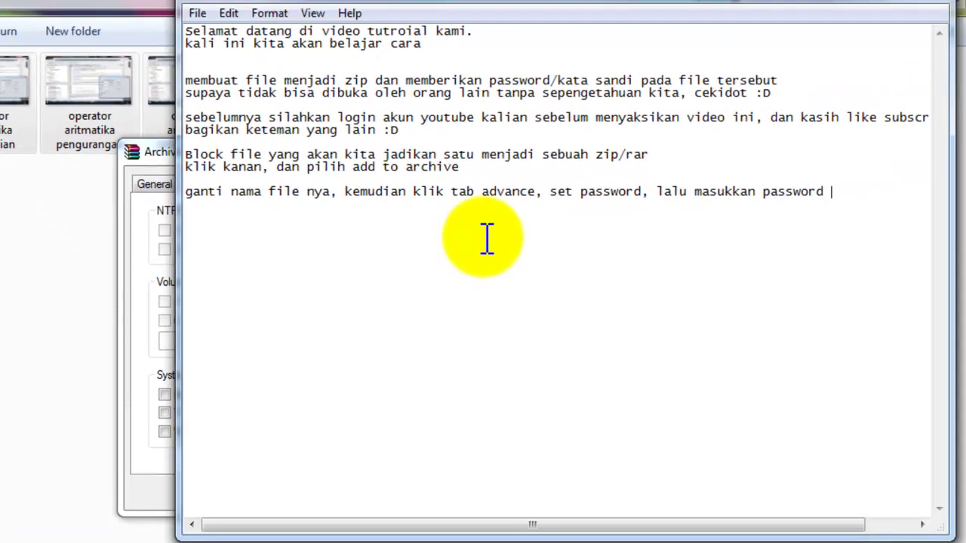
type(" kita,")
key("Return")
type("jangan sampai lupa ")
type("passw")
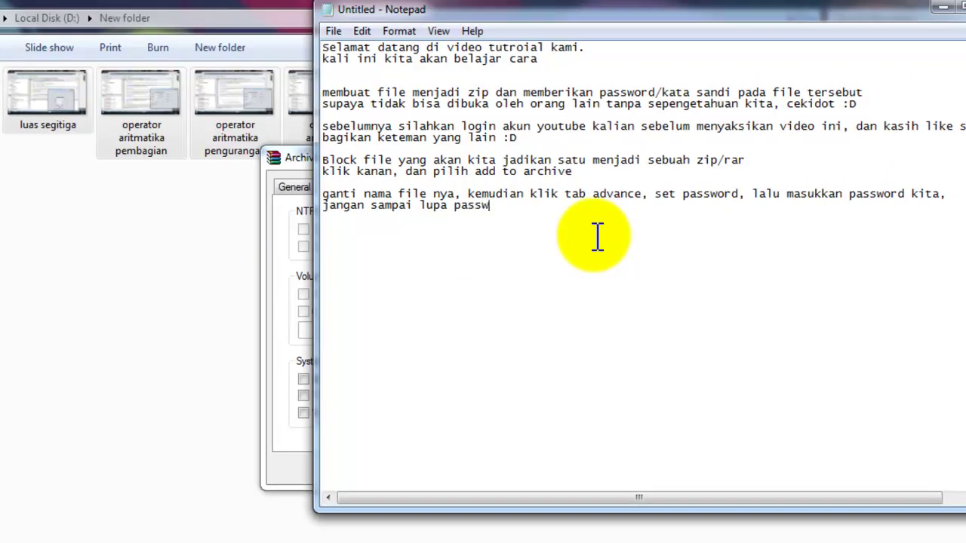
type("ord kita sendiri")
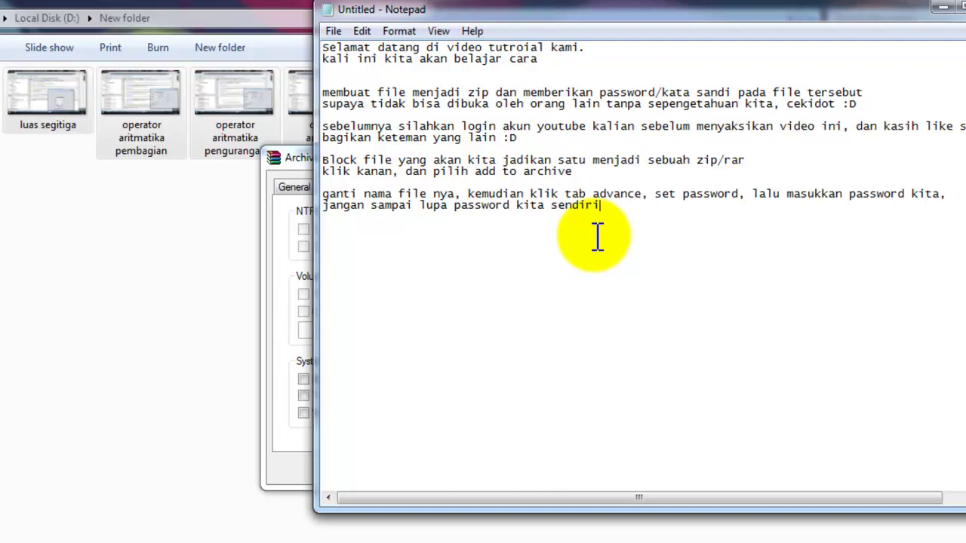
type(" yah, karena")
type(" nanti kalau lupa")
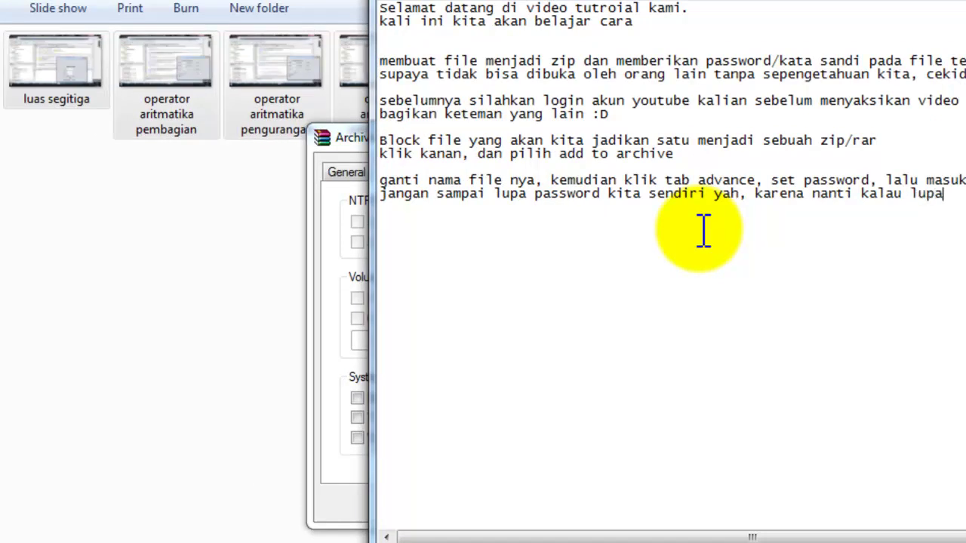
type(", maka ")
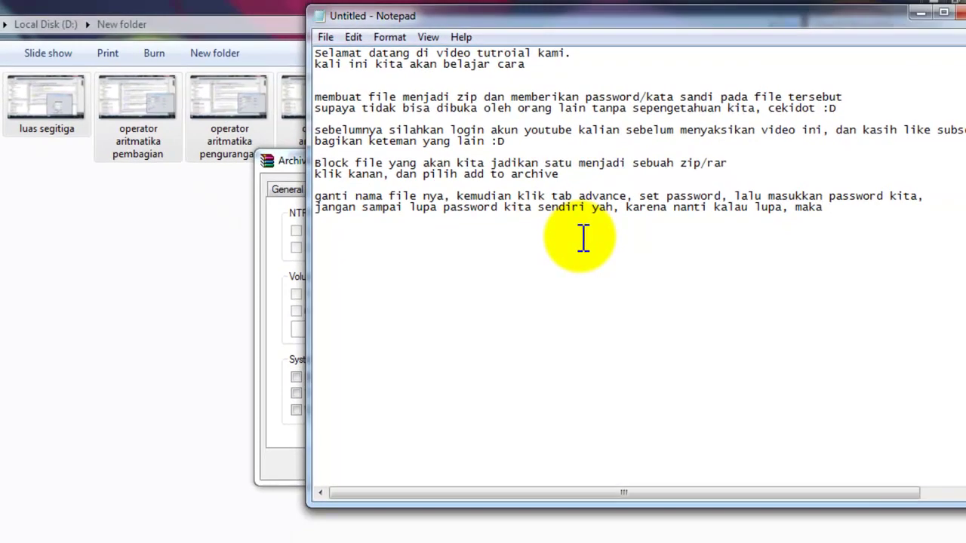
type("file tersebut")
key("Return")
type("tidak bisa kita buka lagi")
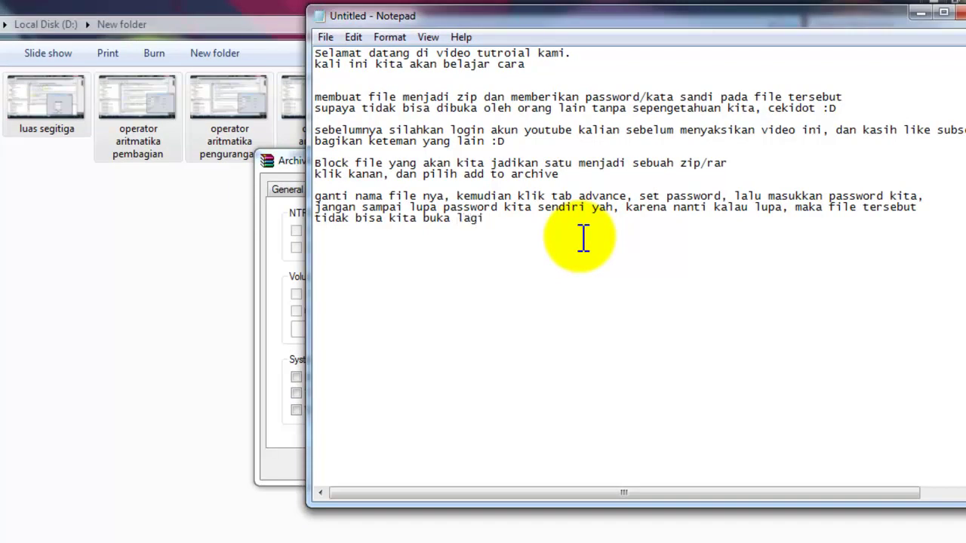
type(" :(")
Step: Enter the archive password, confirm both dialogs and create the protected aan.zip in New folder
left_click(273, 168)
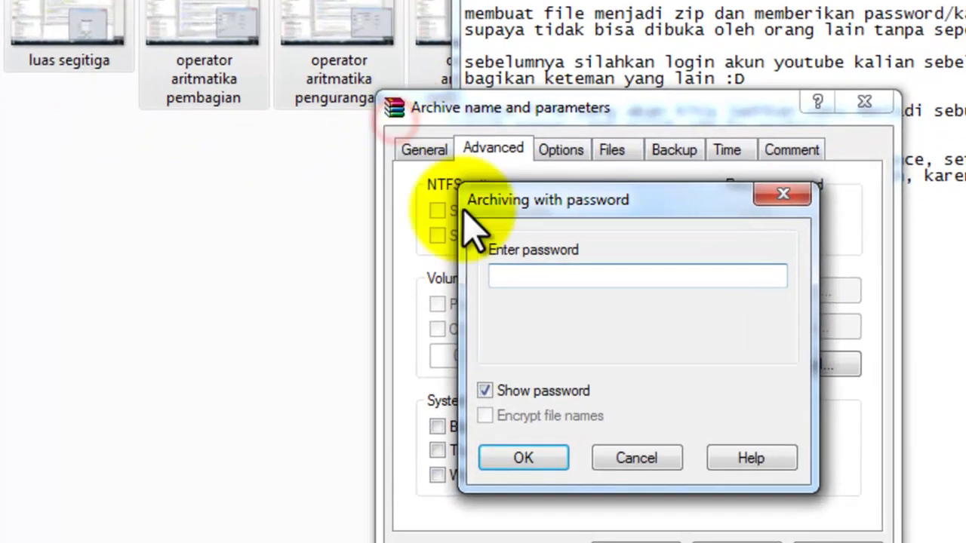
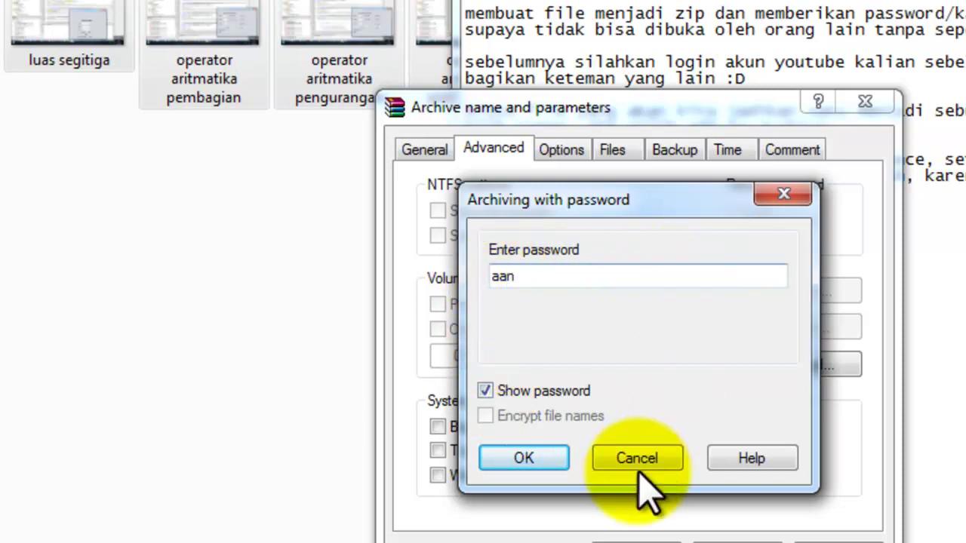
left_click(524, 460)
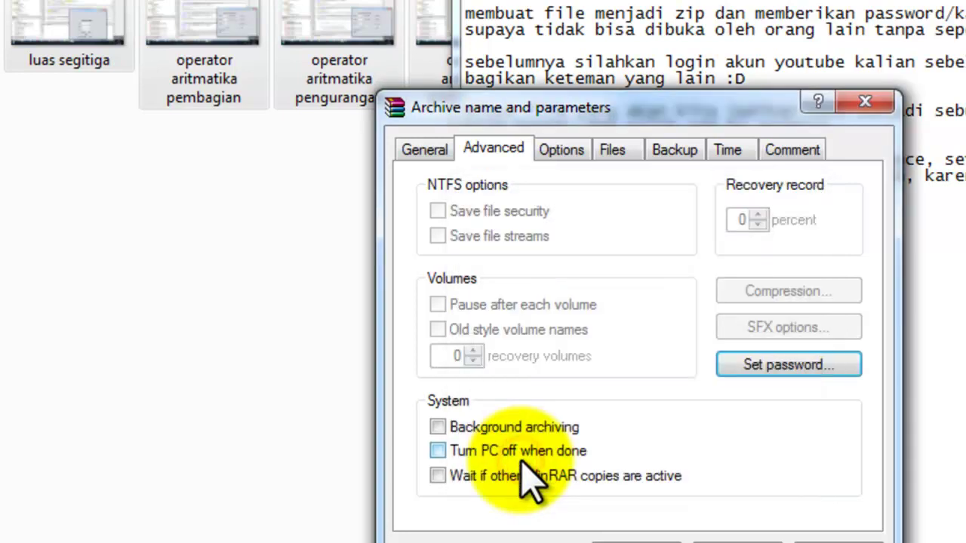
left_click(636, 522)
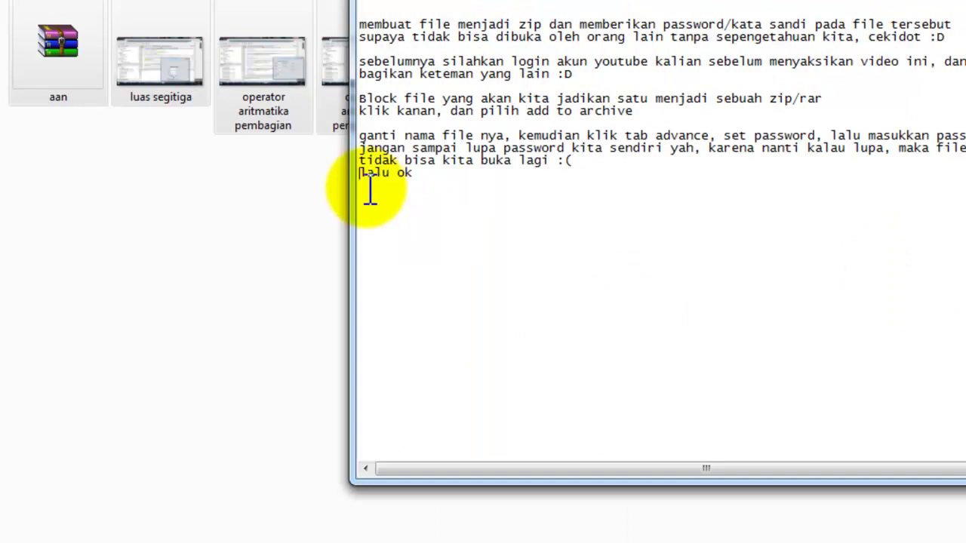
left_click(181, 248)
Step: Create a subfolder named New folder and move the aan archive into it
left_click(62, 63)
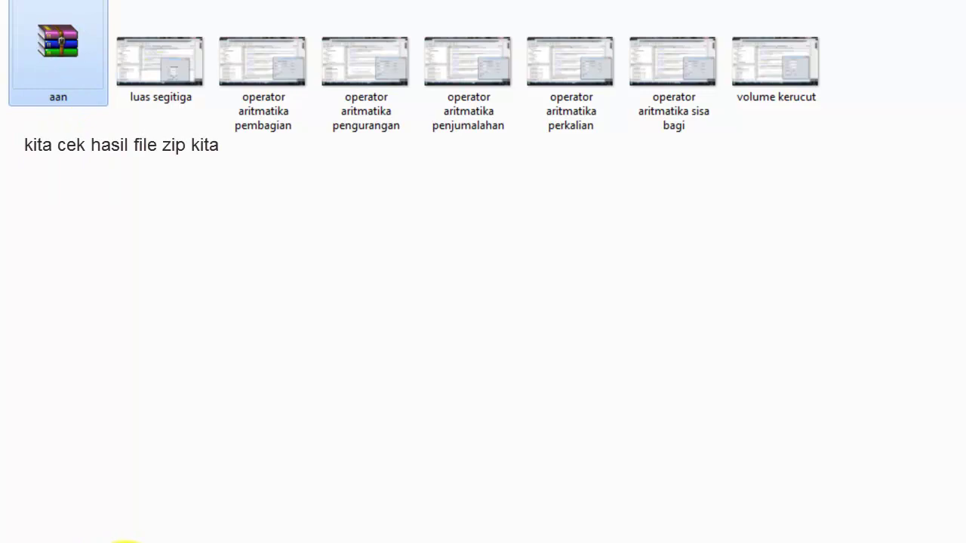
mouse_move(96, 56)
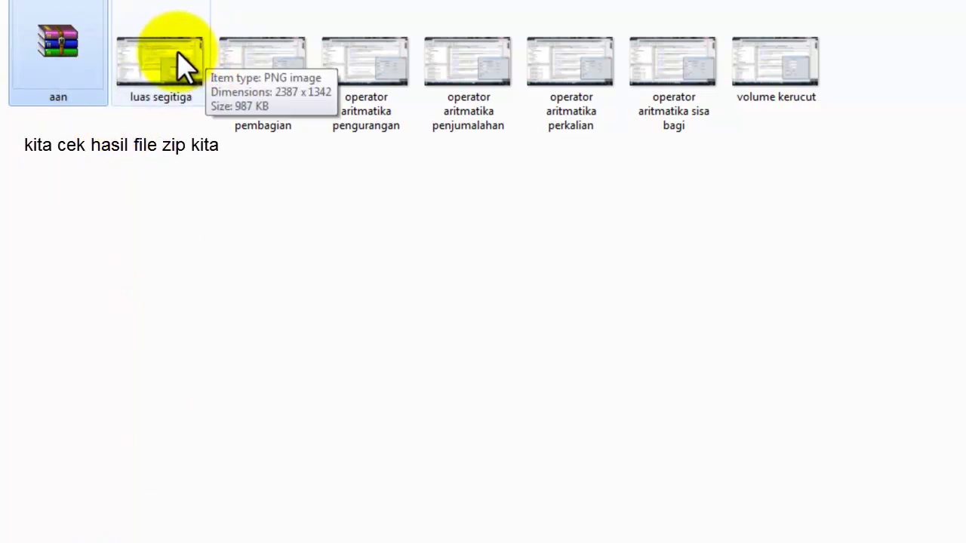
left_click(129, 2)
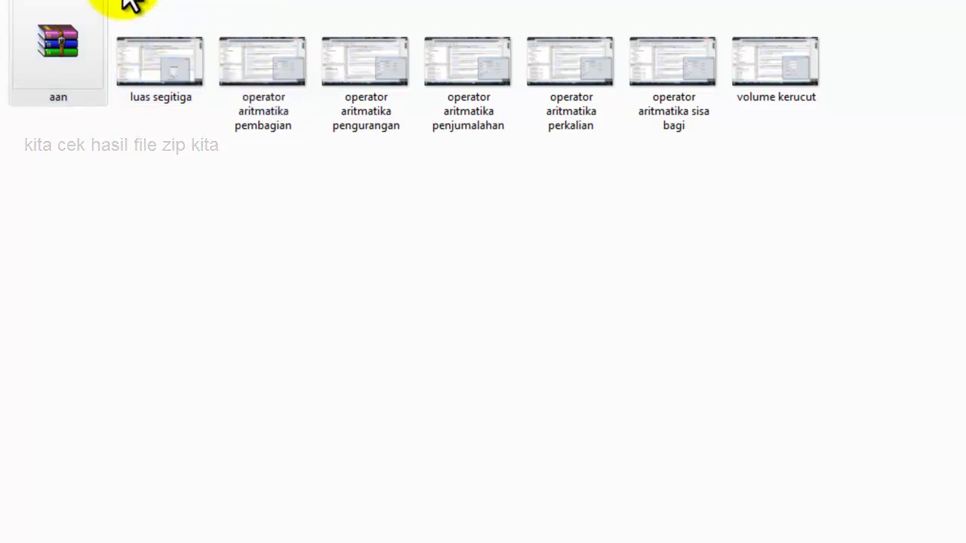
left_click(159, 53)
left_click_drag(158, 53, 92, 58)
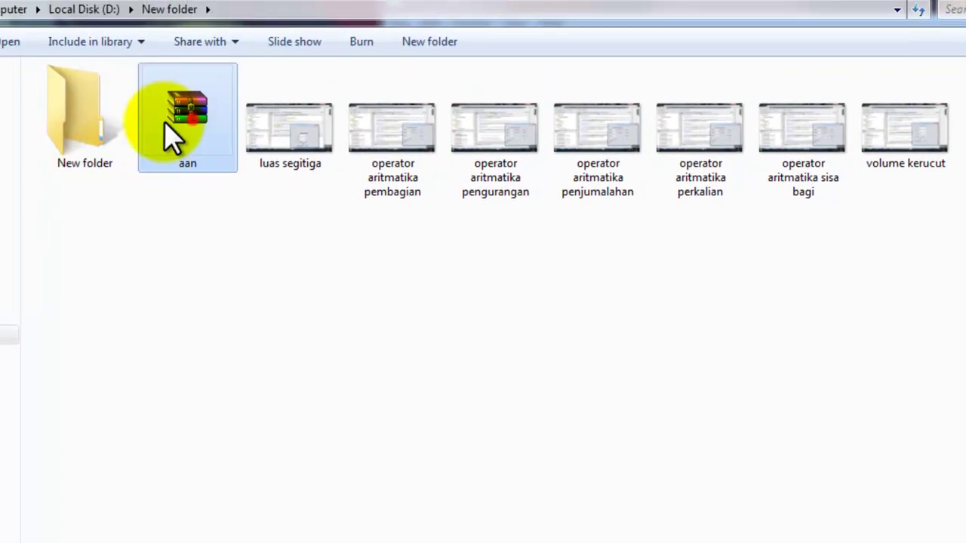
left_click(92, 124)
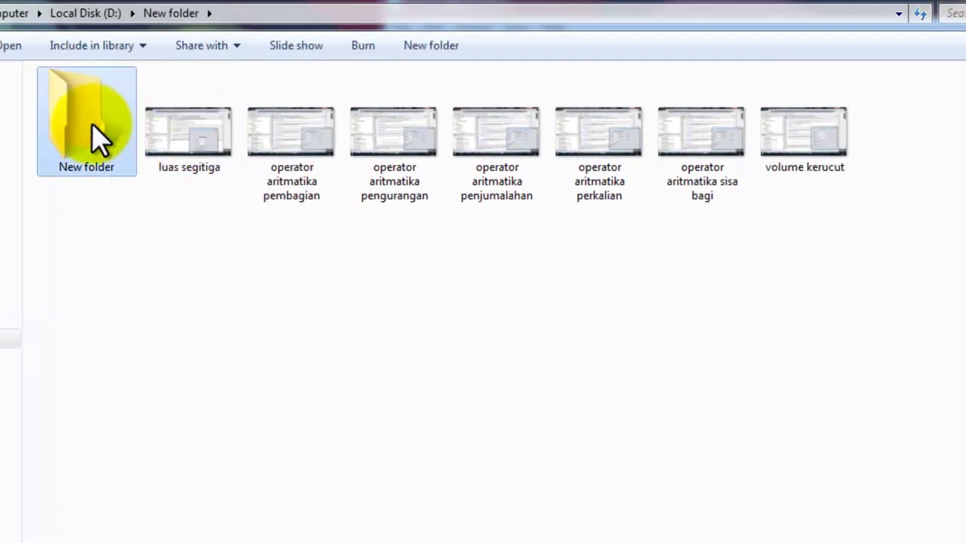
Step: Extract aan here, dismissing the wrong-password error and retrying with the correct password
double_click(98, 138)
right_click(68, 103)
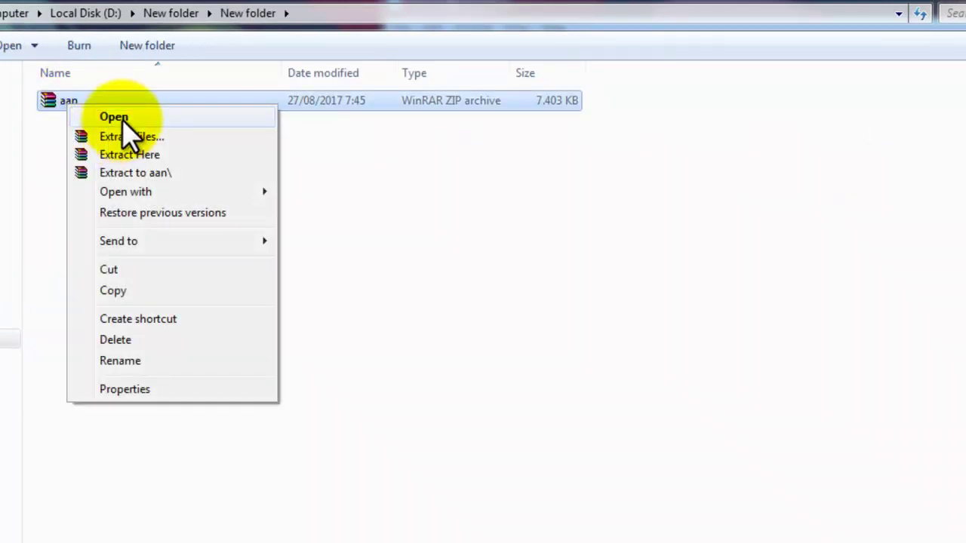
left_click(128, 156)
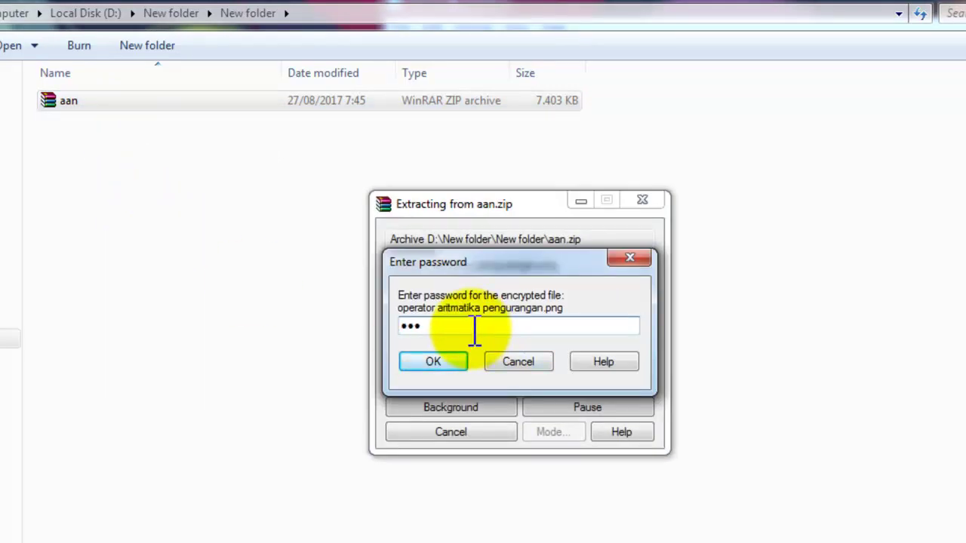
key("Return")
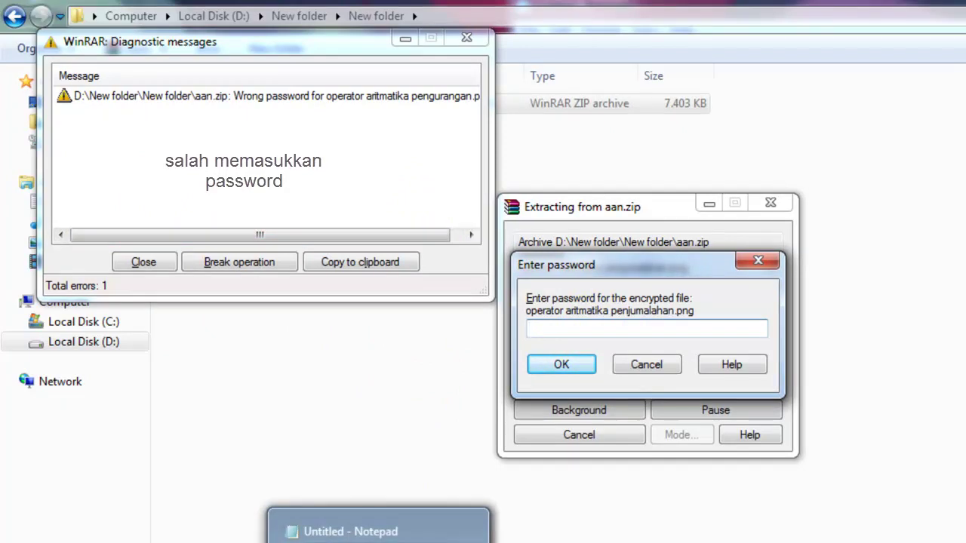
left_click(153, 262)
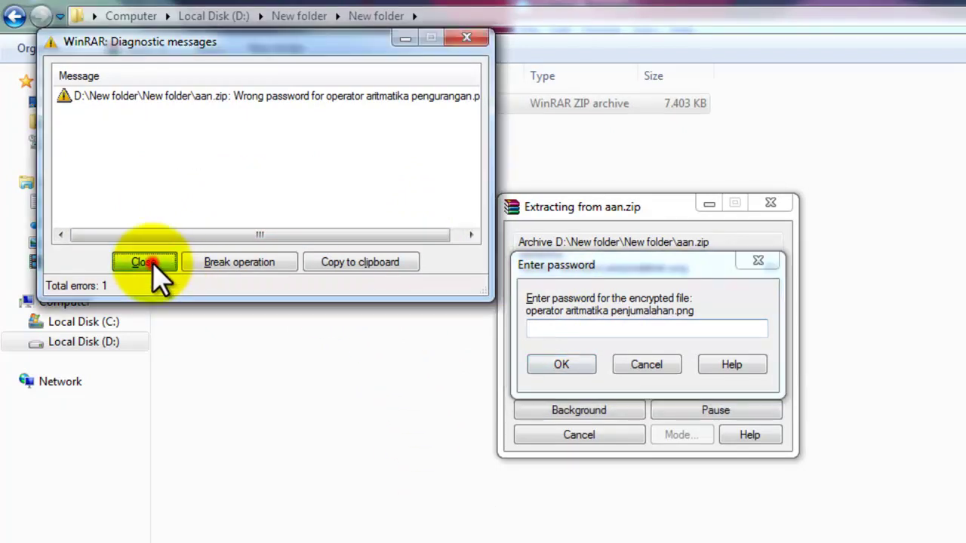
left_click(548, 332)
left_click(532, 362)
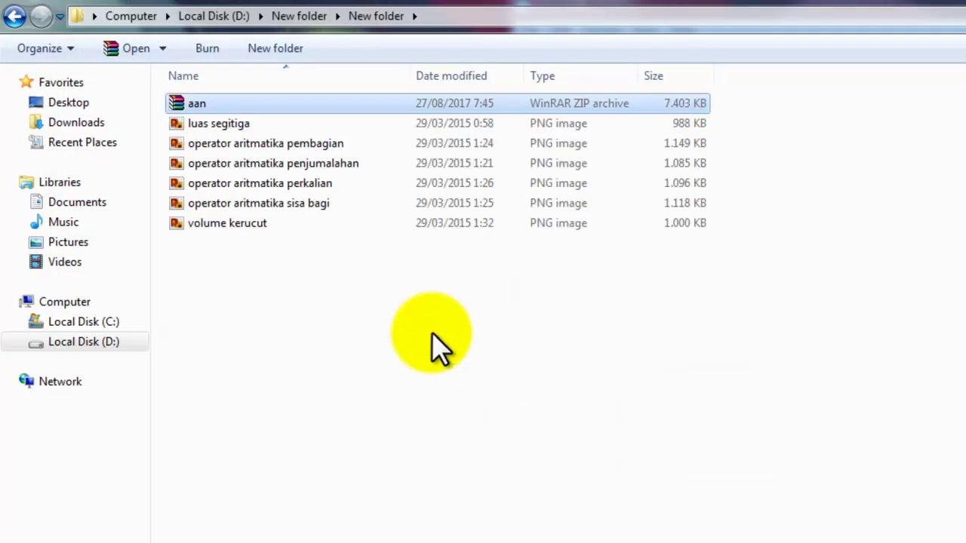
Step: Show the extracted images as large thumbnails, then return to D:\New folder with the original screenshots
key("ctrl+shift+2")
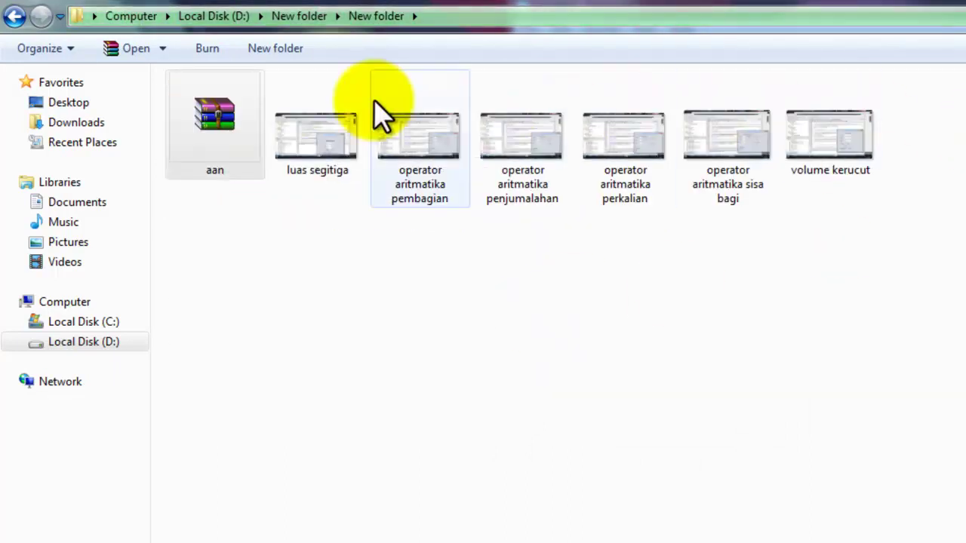
left_click(15, 15)
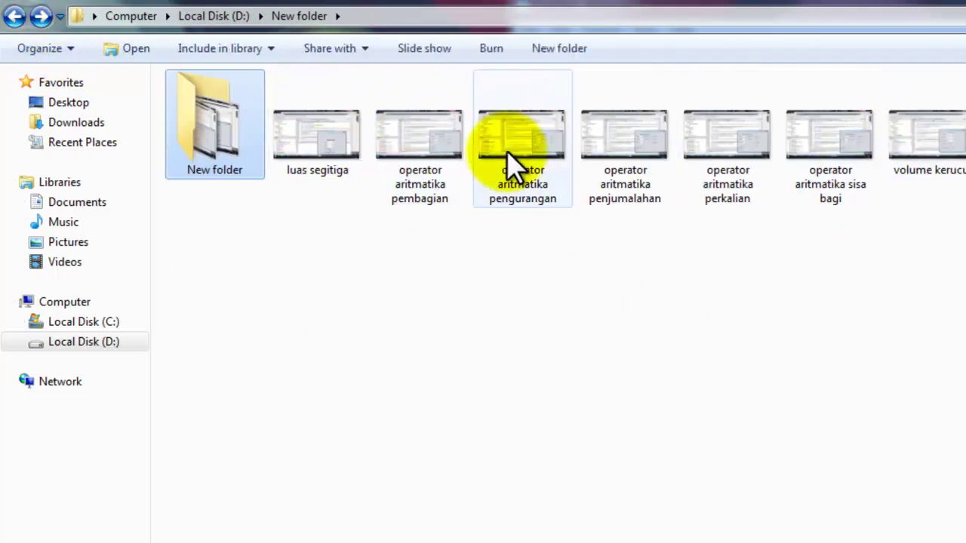
mouse_move(219, 139)
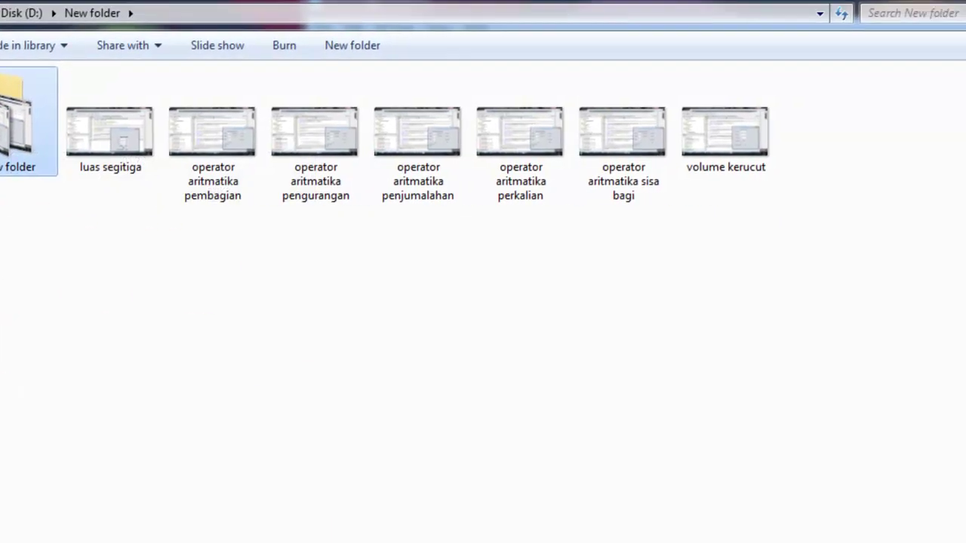
key("alt+Tab")
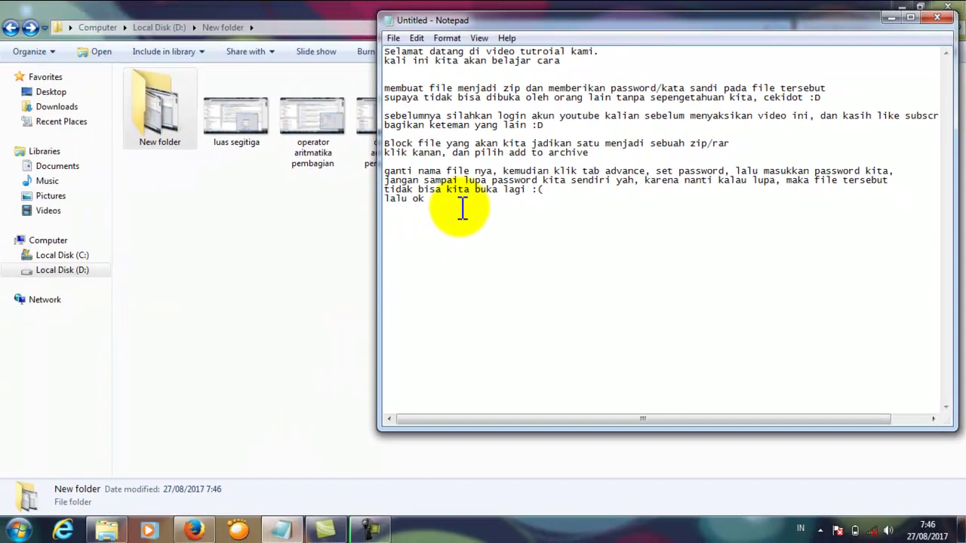
Step: Bring the Explorer folder forward, then the Notepad tutorial notes from the taskbar
left_click(155, 119)
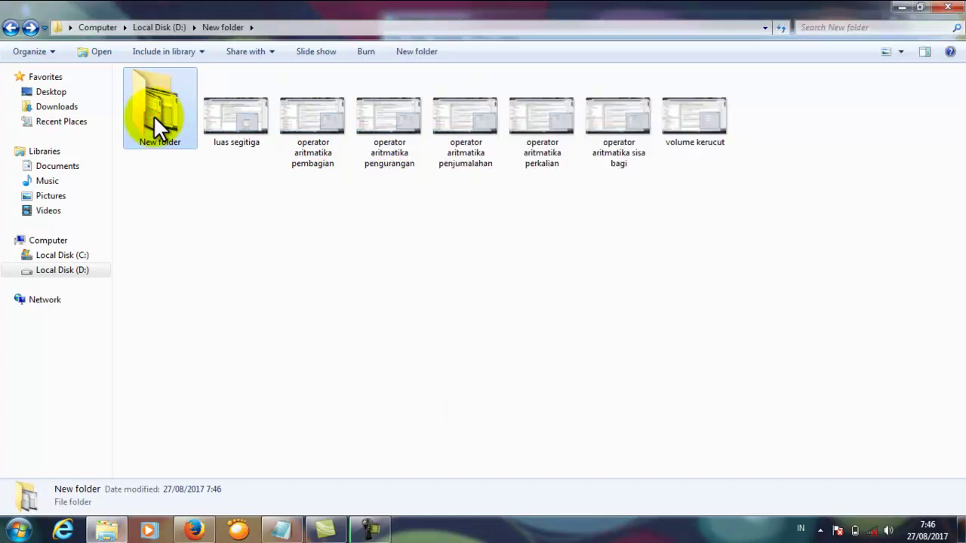
left_click(281, 531)
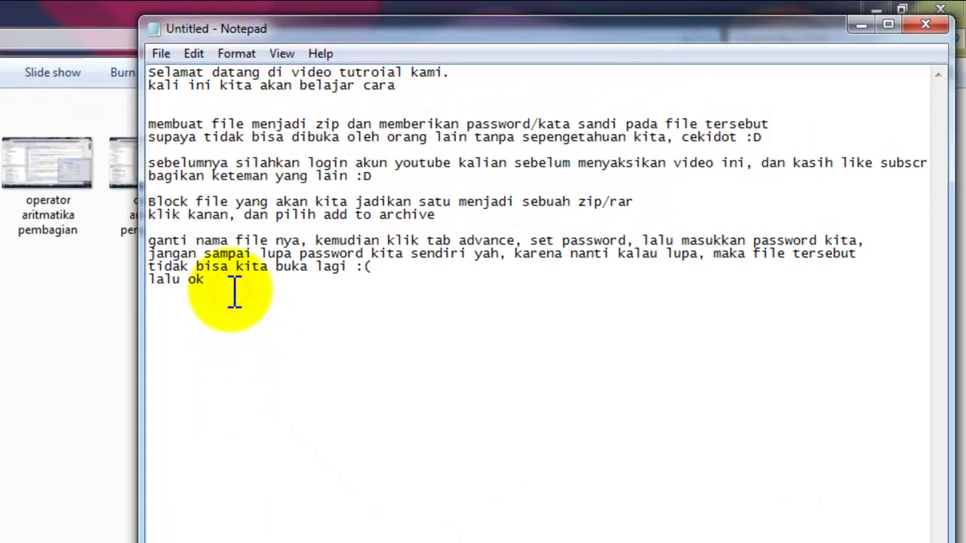